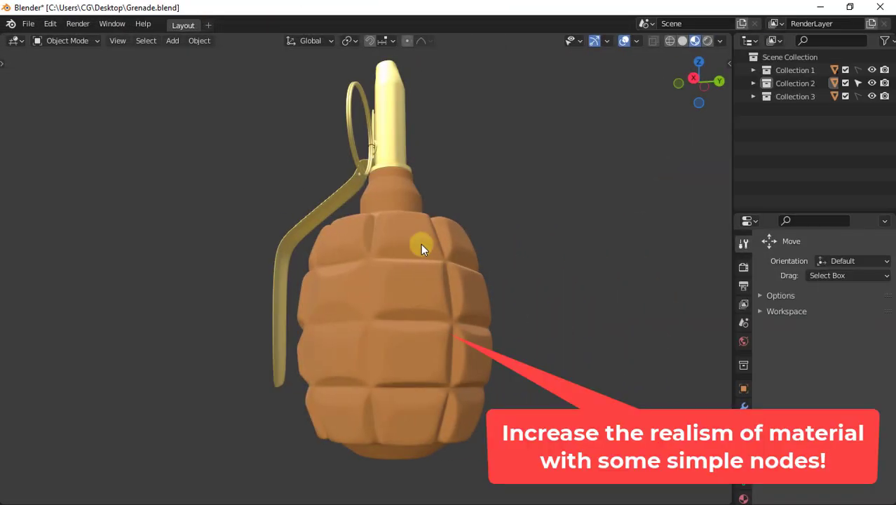
Select the grenade, orbit around it, and split the 3D view into two stacked viewports
{"action": "left_click", "coordinate": [419, 326]}
{"action": "mouse_move", "coordinate": [483, 323]}
{"action": "middle_mouse_down"}
{"action": "mouse_move", "coordinate": [513, 245]}
{"action": "mouse_move", "coordinate": [632, 253]}
{"action": "mouse_move", "coordinate": [662, 242]}
{"action": "middle_mouse_up"}
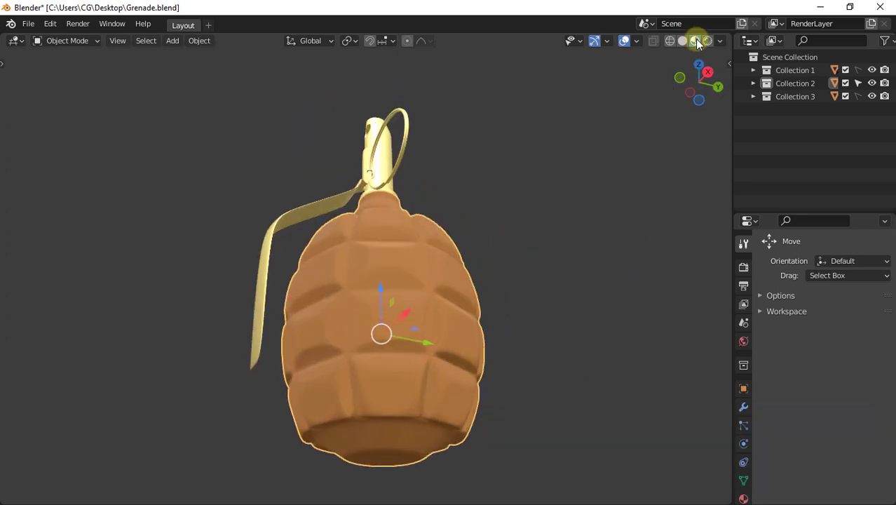
{"action": "left_click", "coordinate": [719, 41]}
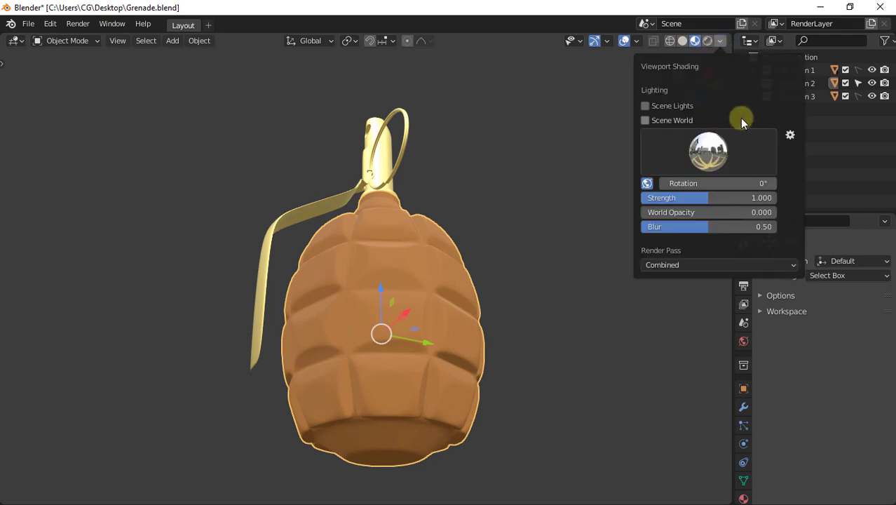
{"action": "left_click_drag", "start_coordinate": [1, 497], "coordinate": [18, 275]}
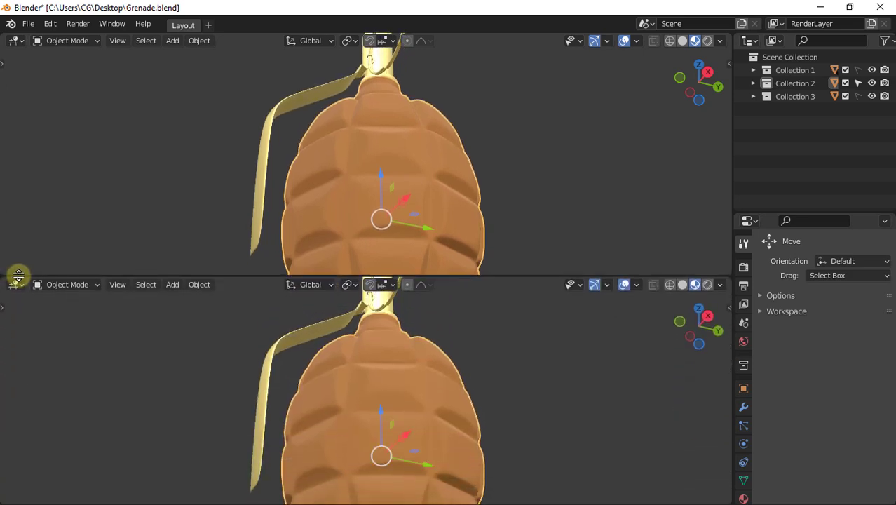
Make the lower viewport a Shader Editor, zoomed in on the Principled BSDF and Material Output nodes
{"action": "left_click", "coordinate": [15, 284]}
{"action": "left_click", "coordinate": [47, 406]}
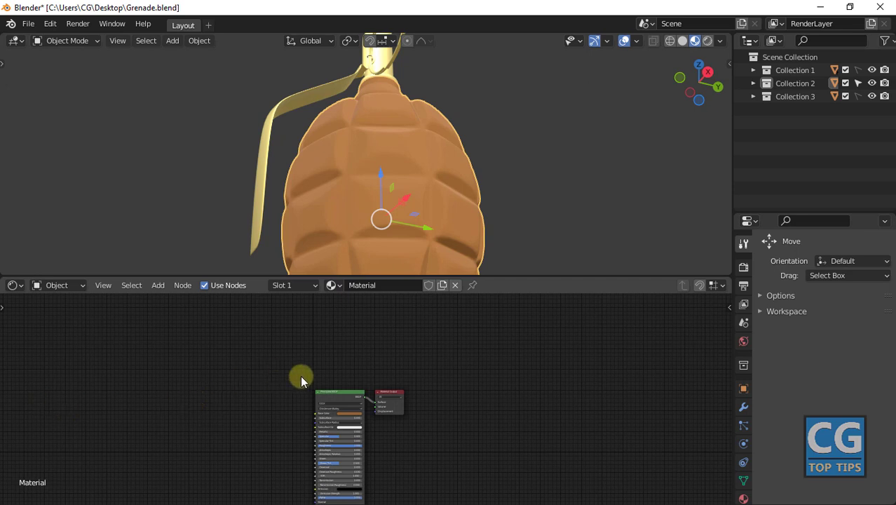
{"action": "scroll", "coordinate": [300, 374], "scroll_direction": "up", "scroll_amount": 2}
{"action": "scroll", "coordinate": [300, 374], "scroll_direction": "up", "scroll_amount": 1}
{"action": "scroll", "coordinate": [300, 375], "scroll_direction": "up", "scroll_amount": 2}
{"action": "mouse_move", "coordinate": [296, 371]}
{"action": "middle_mouse_down"}
{"action": "mouse_move", "coordinate": [366, 360]}
{"action": "mouse_move", "coordinate": [450, 296]}
{"action": "middle_mouse_up"}
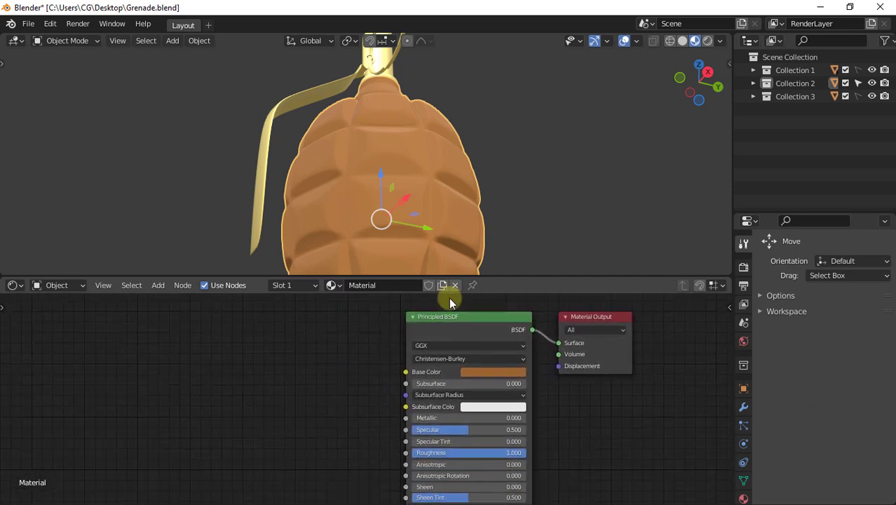
Add an Image Texture node left of the Principled BSDF and load Fingerprint.png into it
{"action": "left_click", "coordinate": [158, 285]}
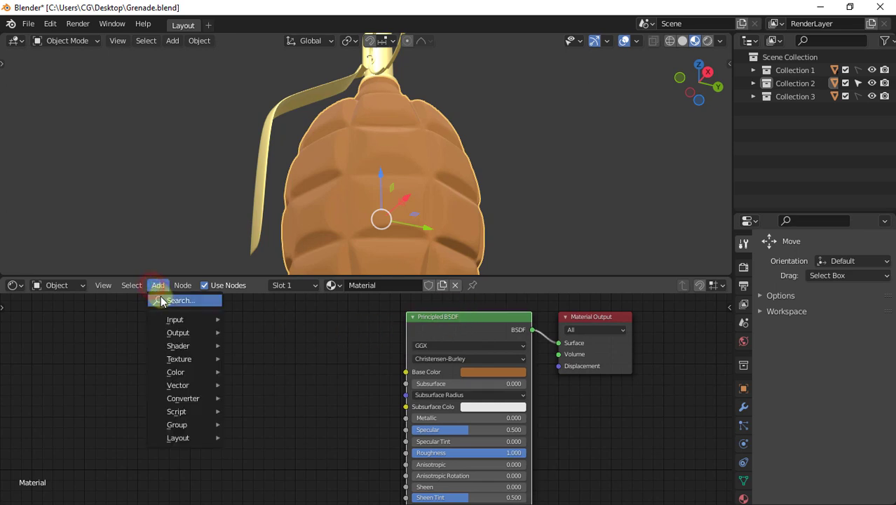
{"action": "left_click", "coordinate": [162, 300]}
{"action": "type", "text": "ima"}
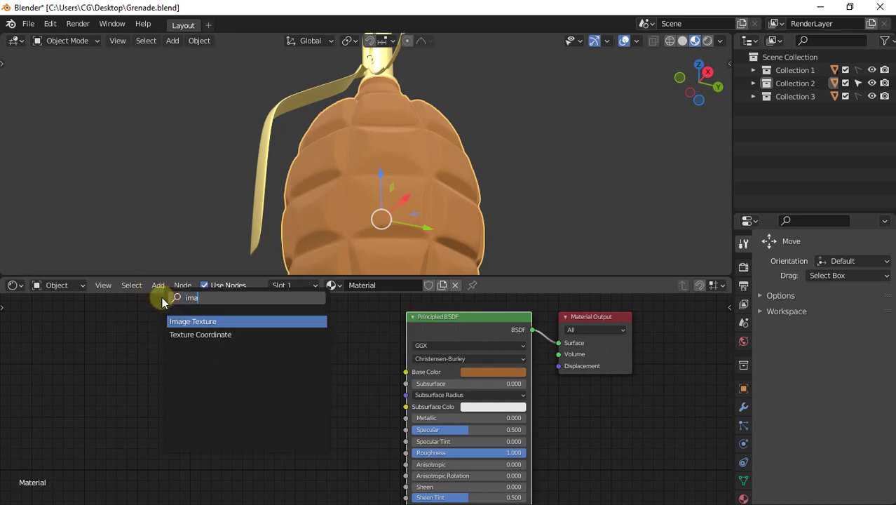
{"action": "type", "text": "ge"}
{"action": "left_click", "coordinate": [202, 321]}
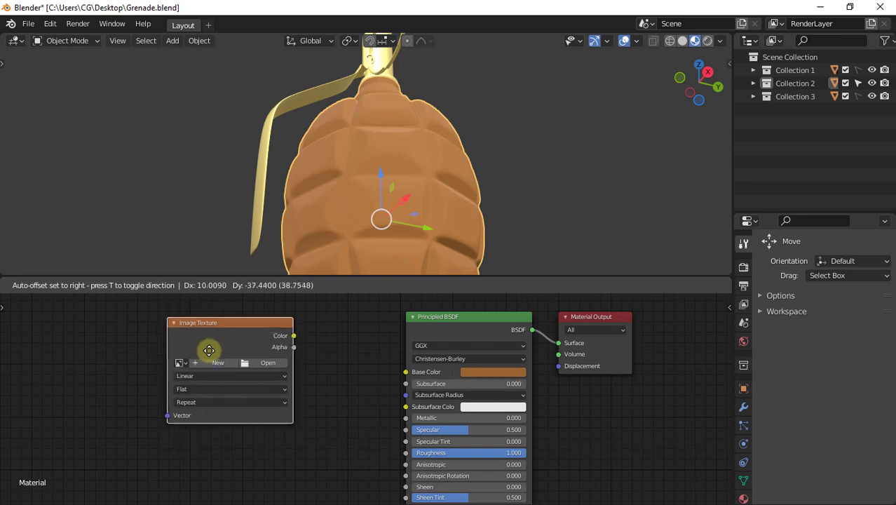
{"action": "left_click", "coordinate": [199, 363]}
{"action": "left_click", "coordinate": [245, 374]}
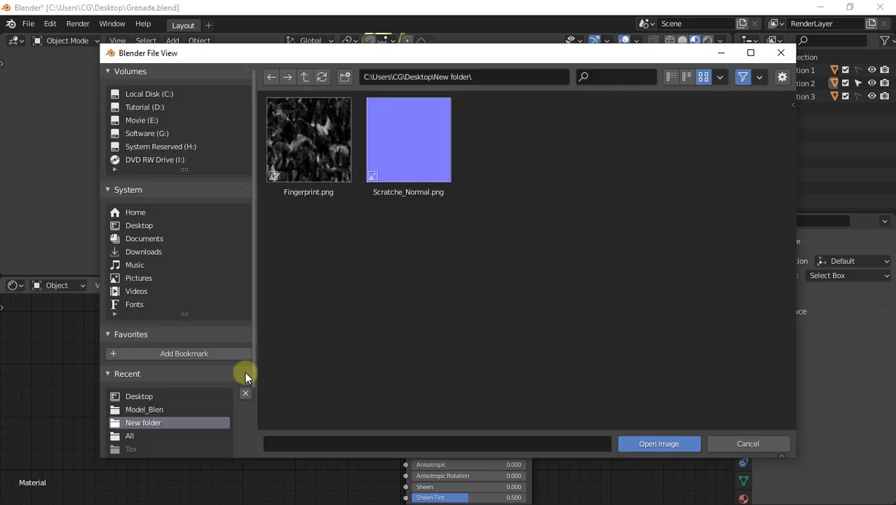
{"action": "left_click", "coordinate": [337, 144]}
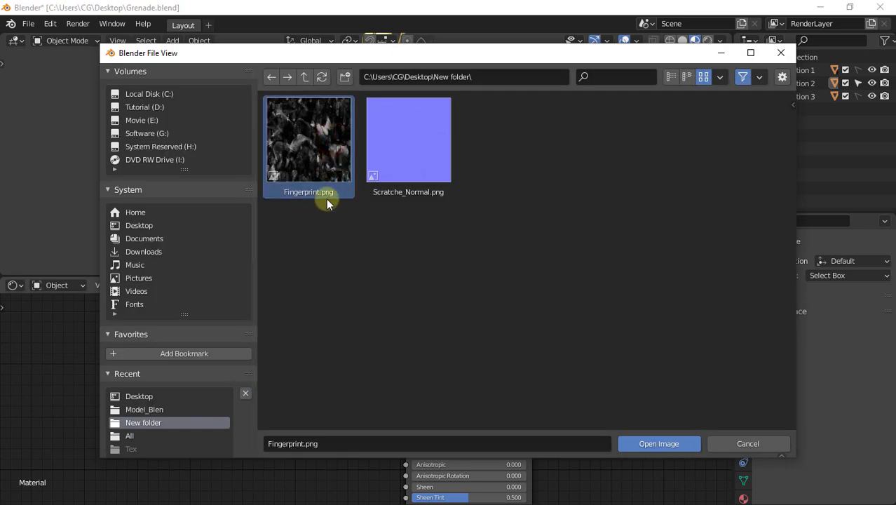
{"action": "left_click", "coordinate": [642, 439]}
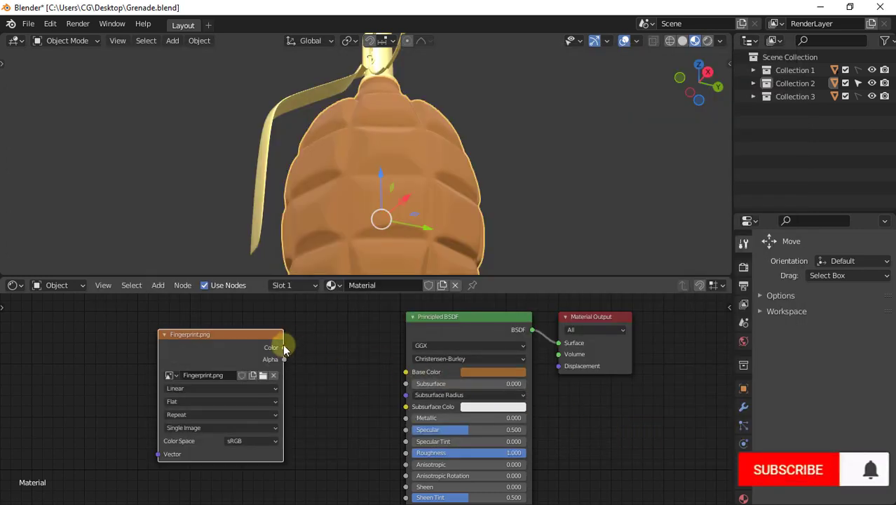
Wire Fingerprint.png's Color into Roughness and change its projection from Flat to Sphere
{"action": "left_click_drag", "start_coordinate": [284, 347], "coordinate": [404, 457]}
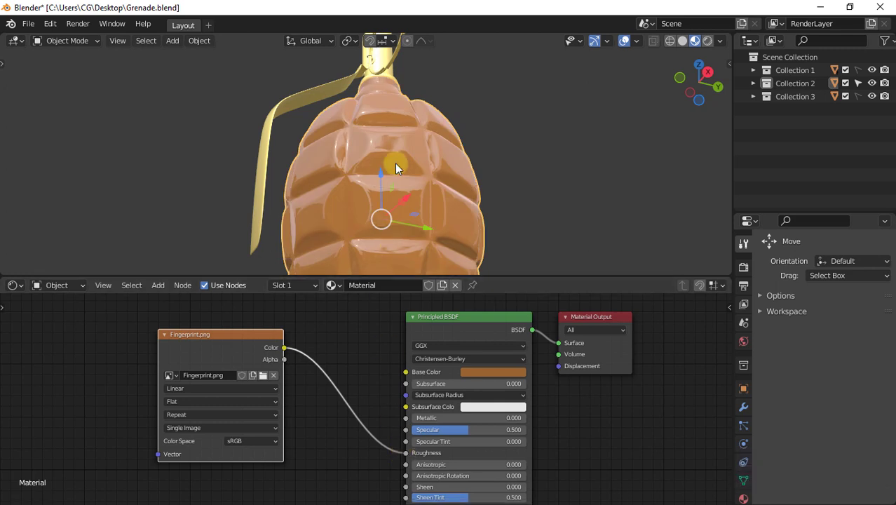
{"action": "mouse_move", "coordinate": [395, 164]}
{"action": "middle_mouse_down"}
{"action": "mouse_move", "coordinate": [510, 172]}
{"action": "mouse_move", "coordinate": [449, 143]}
{"action": "mouse_move", "coordinate": [415, 151]}
{"action": "middle_mouse_up"}
{"action": "left_click", "coordinate": [209, 400]}
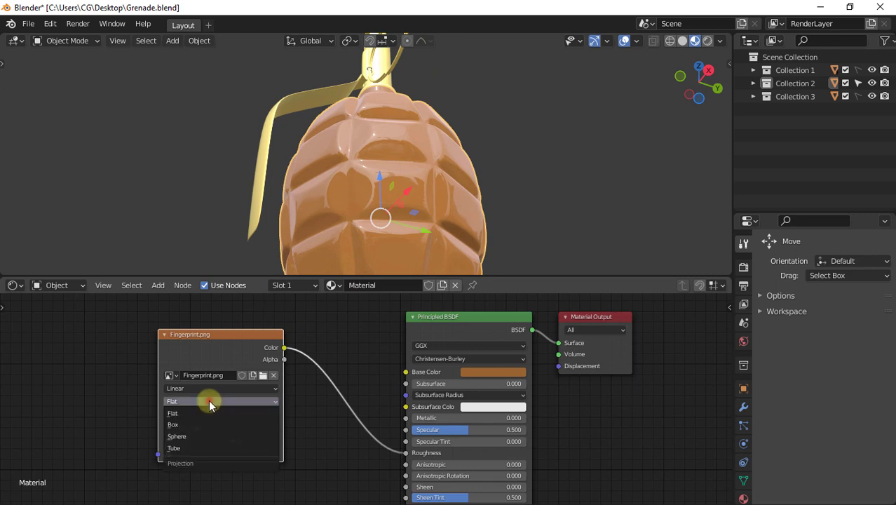
{"action": "left_click", "coordinate": [205, 435]}
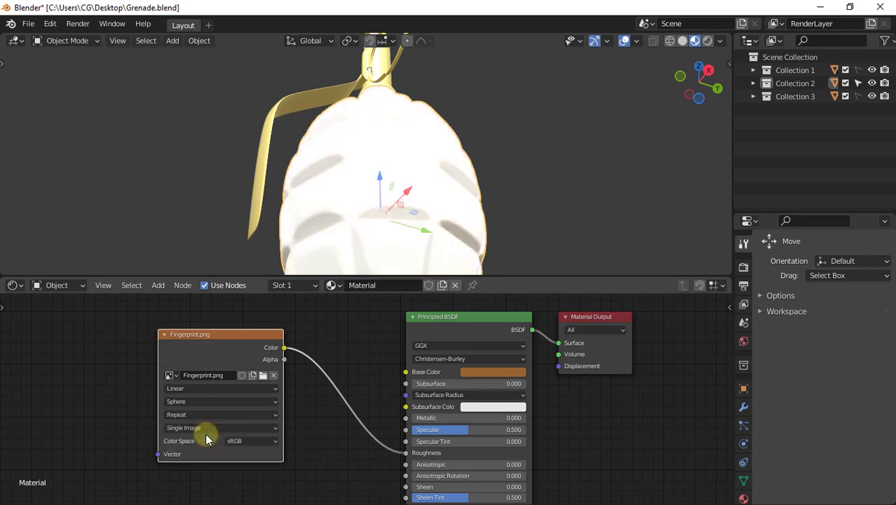
{"action": "middle_click_drag", "start_coordinate": [205, 439], "coordinate": [351, 437]}
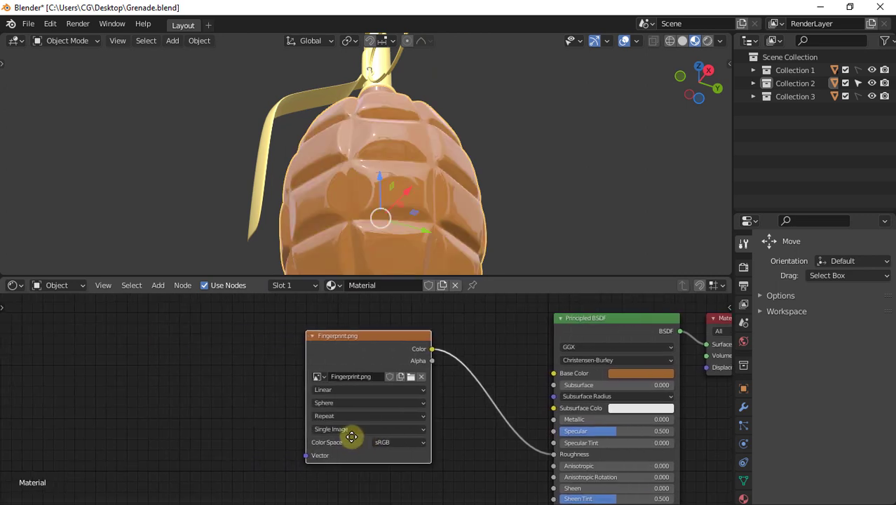
Add a Mapping node whose Vector output drives the Fingerprint.png texture's Vector input
{"action": "left_click", "coordinate": [164, 289]}
{"action": "type", "text": "ma"}
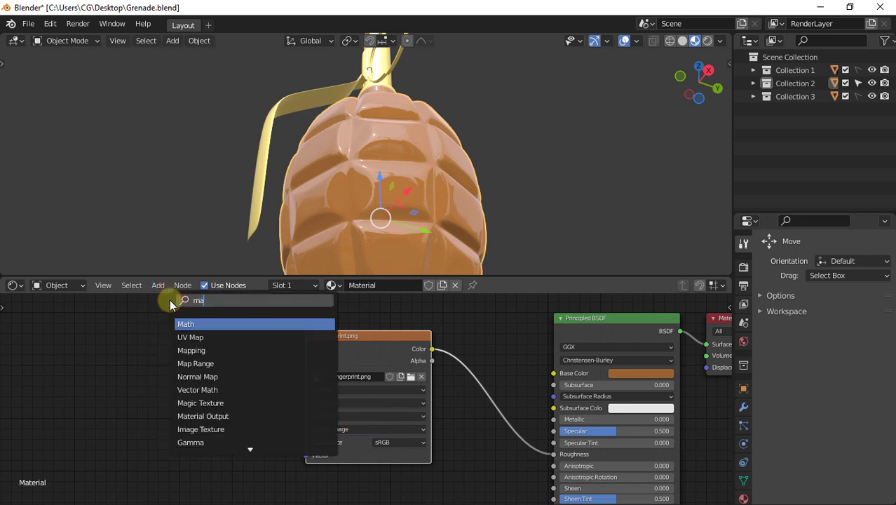
{"action": "type", "text": "pp"}
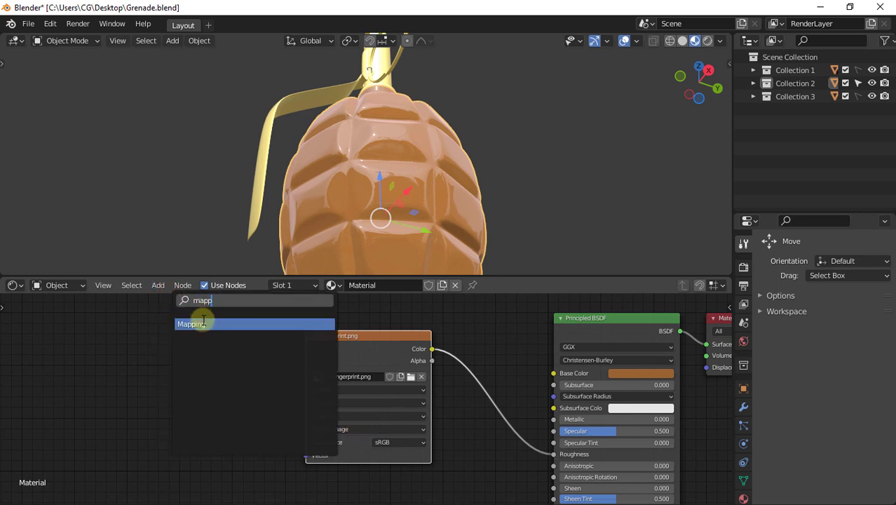
{"action": "left_click", "coordinate": [191, 324]}
{"action": "left_click", "coordinate": [232, 358]}
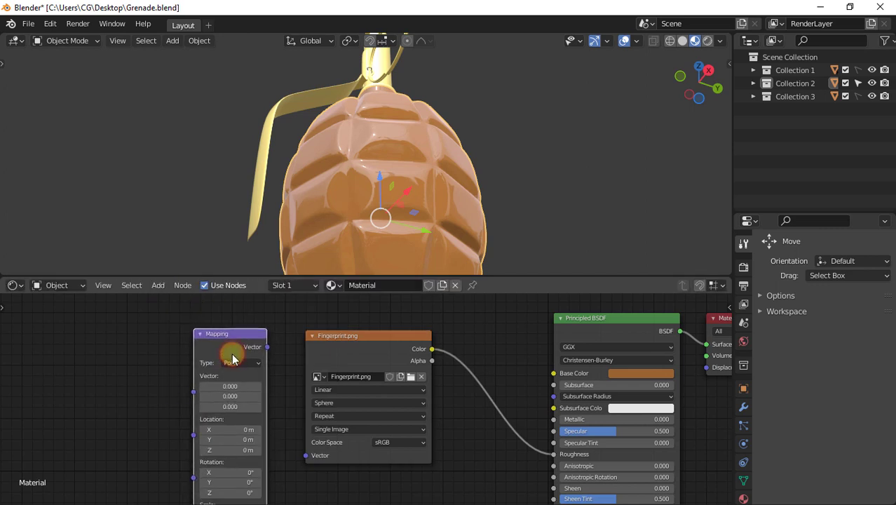
{"action": "left_click_drag", "start_coordinate": [267, 346], "coordinate": [306, 455]}
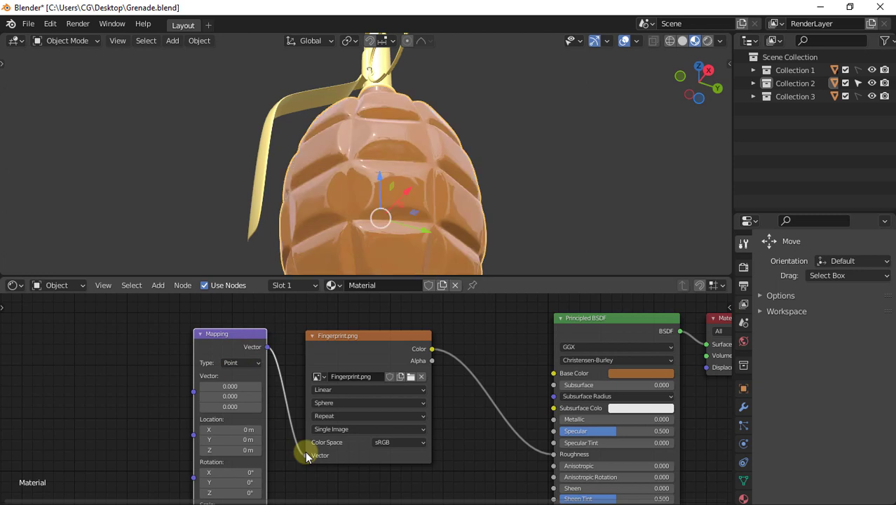
Add a Texture Coordinate node and connect its Object output to Mapping's Vector input
{"action": "left_click", "coordinate": [158, 286]}
{"action": "left_click", "coordinate": [172, 301]}
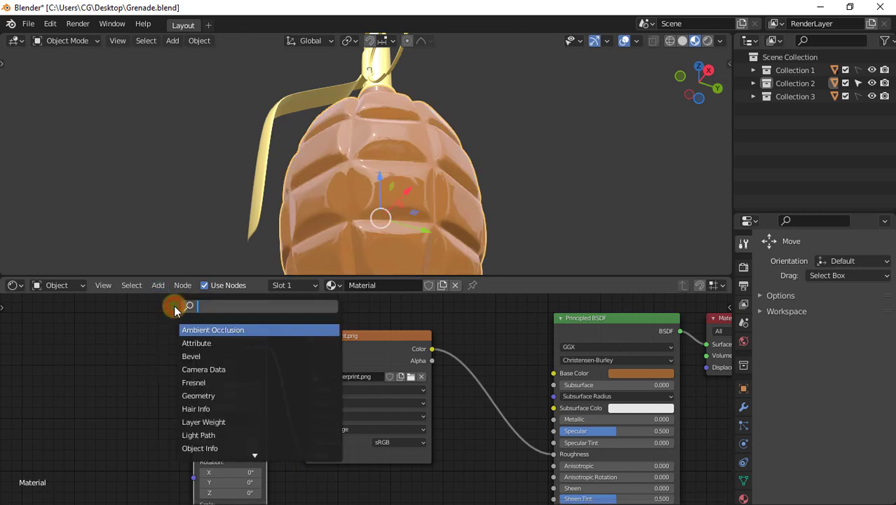
{"action": "type", "text": "coo"}
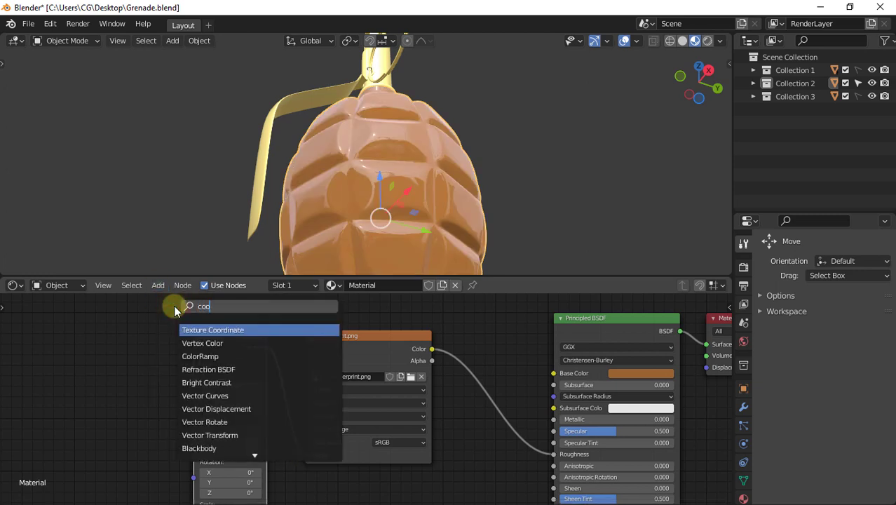
{"action": "type", "text": "r"}
{"action": "left_click", "coordinate": [194, 325]}
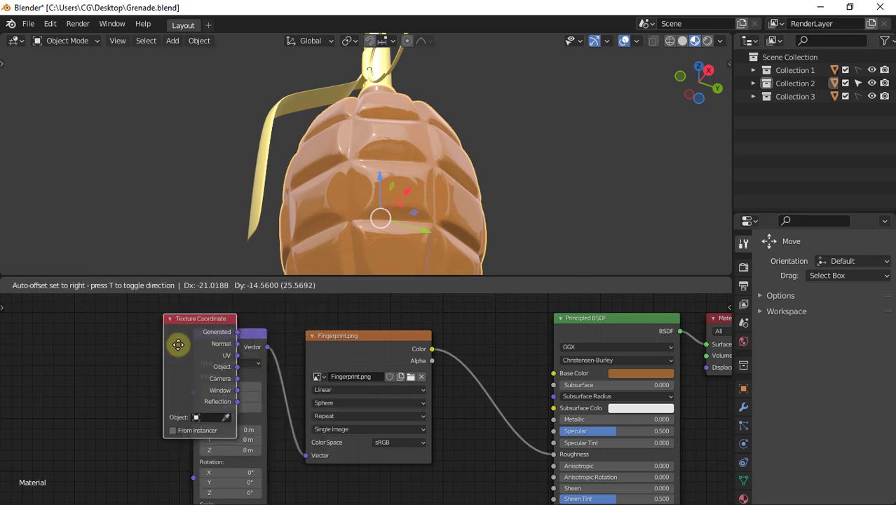
{"action": "left_click", "coordinate": [78, 360]}
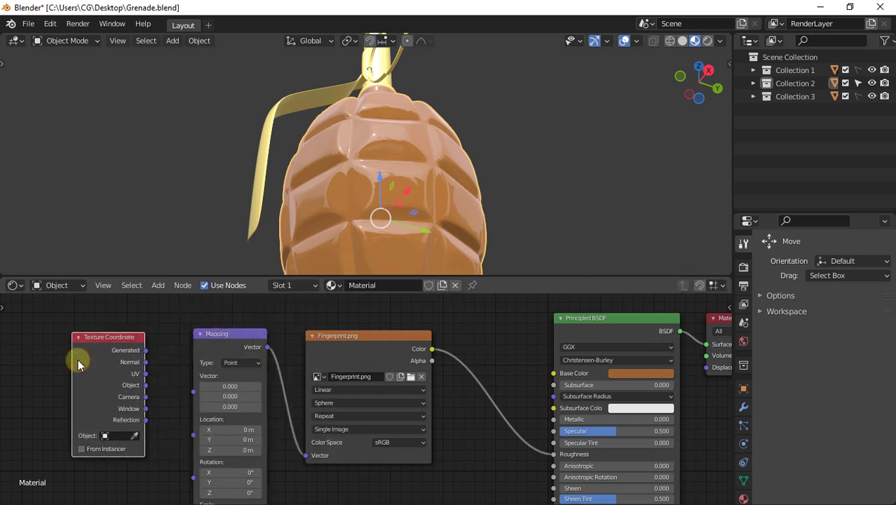
{"action": "left_click_drag", "start_coordinate": [145, 385], "coordinate": [193, 393]}
{"action": "scroll", "coordinate": [412, 199], "scroll_direction": "up", "scroll_amount": 2}
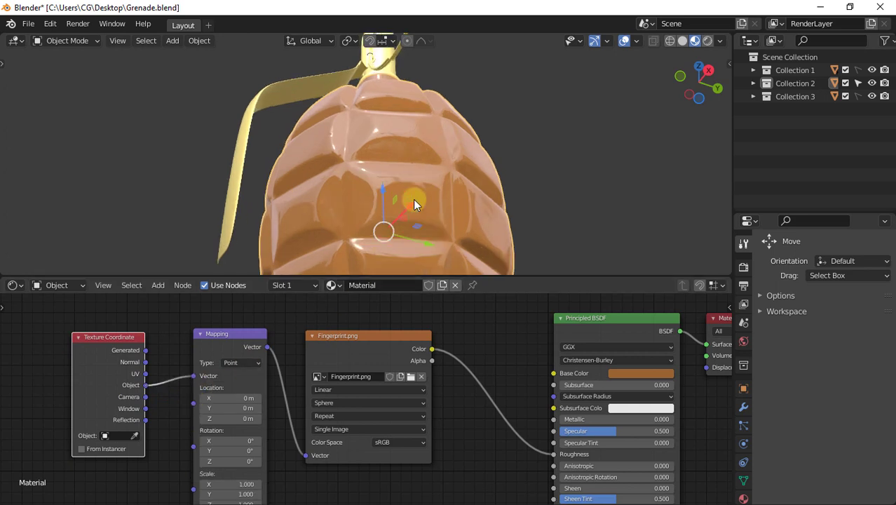
{"action": "scroll", "coordinate": [413, 199], "scroll_direction": "up", "scroll_amount": 2}
{"action": "mouse_move", "coordinate": [415, 199]}
{"action": "middle_mouse_down"}
{"action": "mouse_move", "coordinate": [435, 172]}
{"action": "mouse_move", "coordinate": [487, 164]}
{"action": "mouse_move", "coordinate": [423, 163]}
{"action": "middle_mouse_up"}
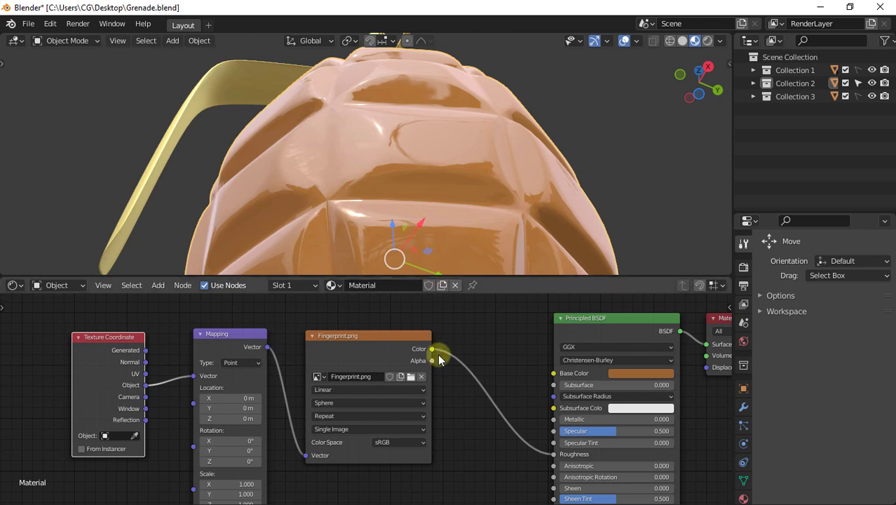
Switch the Fingerprint.png texture's Color Space from sRGB to Non-Color
{"action": "left_click", "coordinate": [397, 440]}
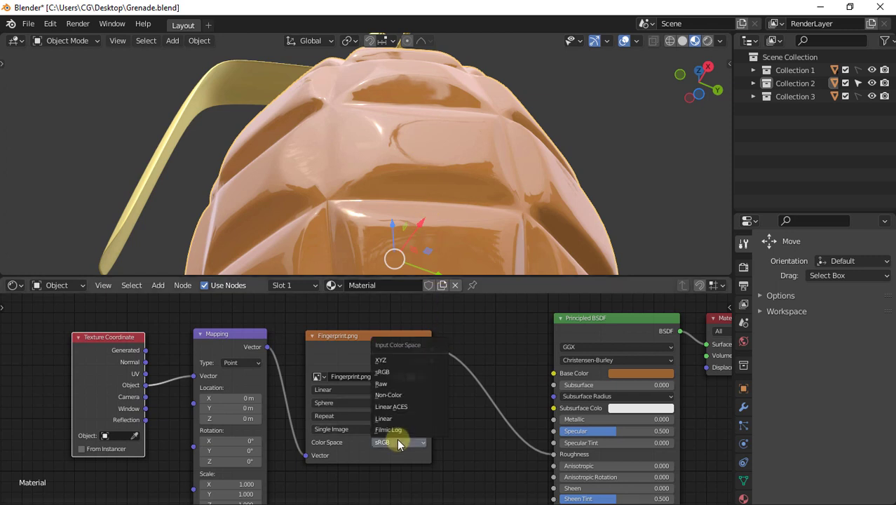
{"action": "left_click", "coordinate": [403, 395]}
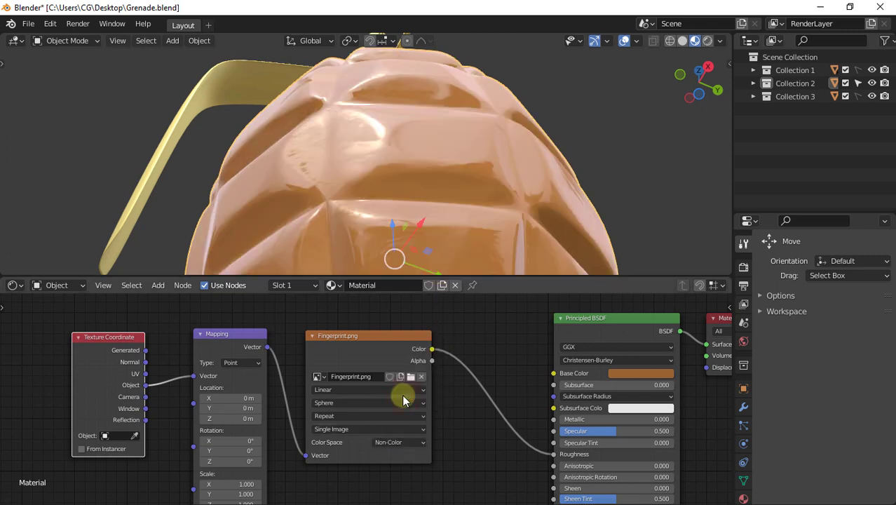
{"action": "mouse_move", "coordinate": [381, 184]}
{"action": "middle_mouse_down"}
{"action": "mouse_move", "coordinate": [369, 162]}
{"action": "mouse_move", "coordinate": [410, 155]}
{"action": "middle_mouse_up"}
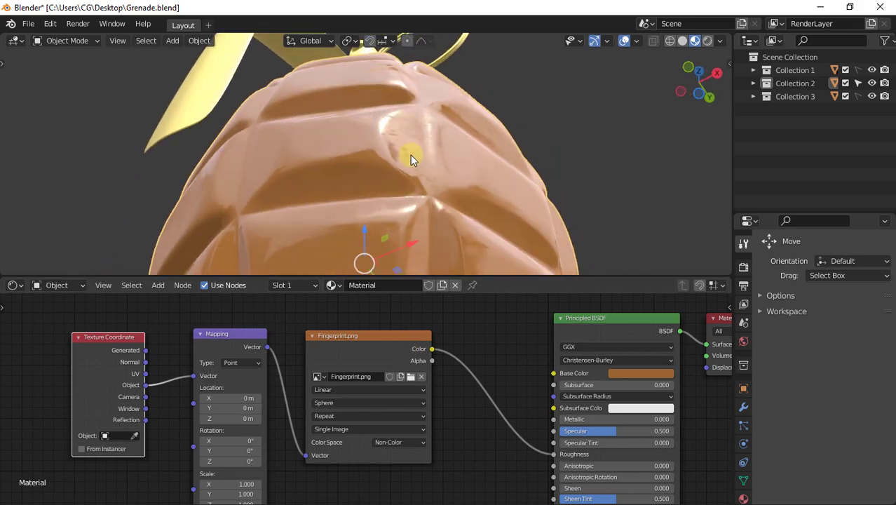
Insert a ColorRamp on the Fingerprint-to-Roughness link and move its white stop to 0.441
{"action": "left_click", "coordinate": [158, 285]}
{"action": "left_click", "coordinate": [171, 301]}
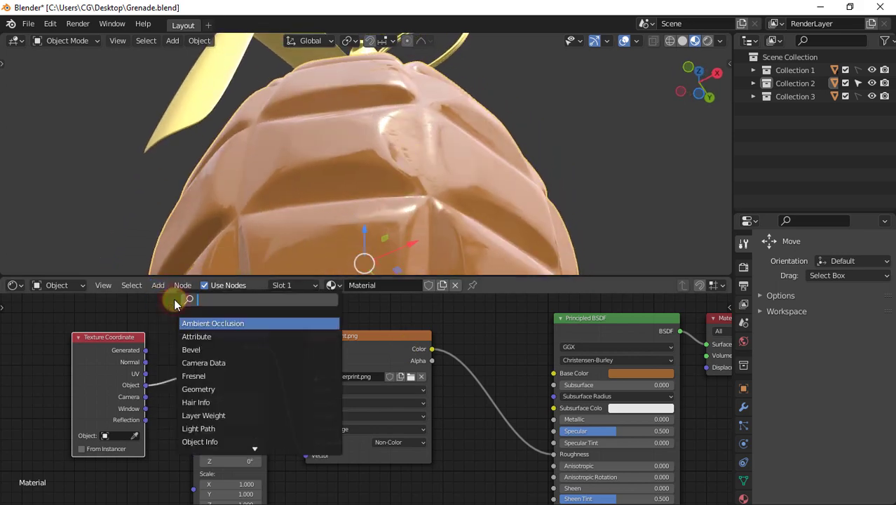
{"action": "type", "text": "ramp"}
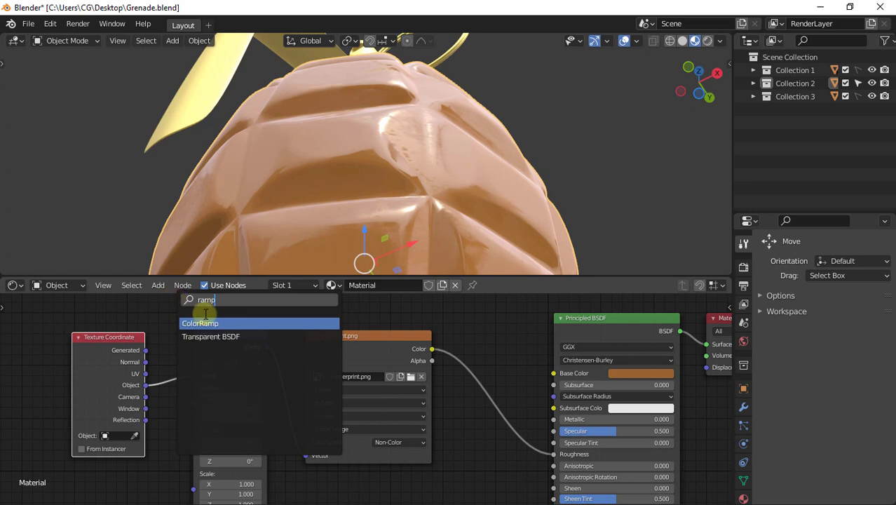
{"action": "left_click", "coordinate": [203, 323]}
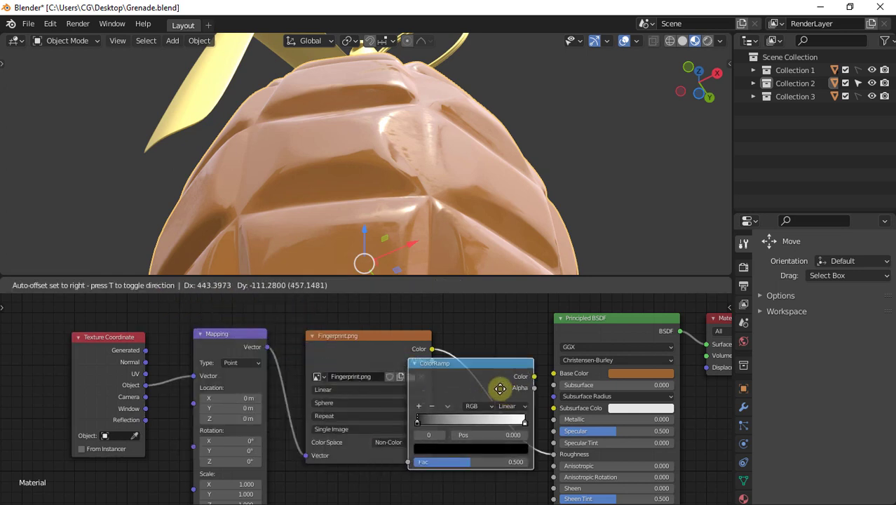
{"action": "left_click", "coordinate": [508, 377]}
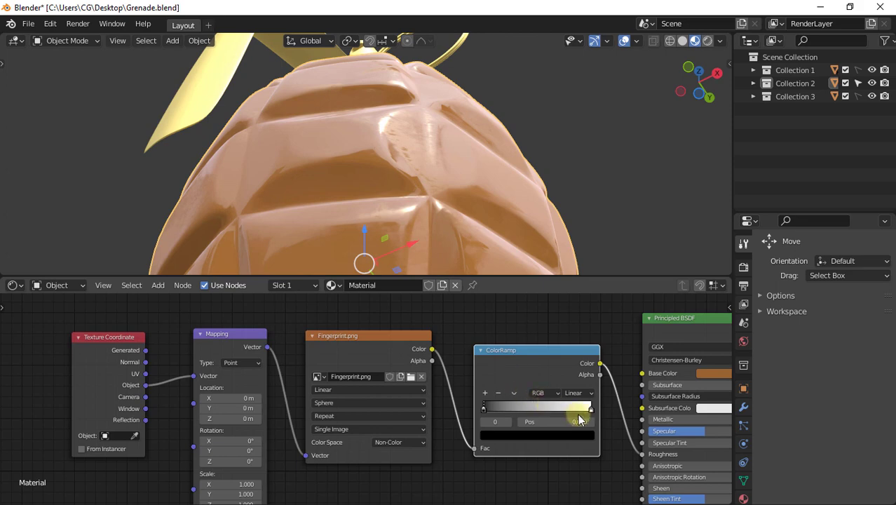
{"action": "left_click_drag", "start_coordinate": [589, 411], "coordinate": [527, 412]}
{"action": "mouse_move", "coordinate": [520, 271]}
{"action": "middle_mouse_down"}
{"action": "mouse_move", "coordinate": [394, 140]}
{"action": "mouse_move", "coordinate": [409, 194]}
{"action": "mouse_move", "coordinate": [453, 200]}
{"action": "mouse_move", "coordinate": [338, 195]}
{"action": "middle_mouse_up"}
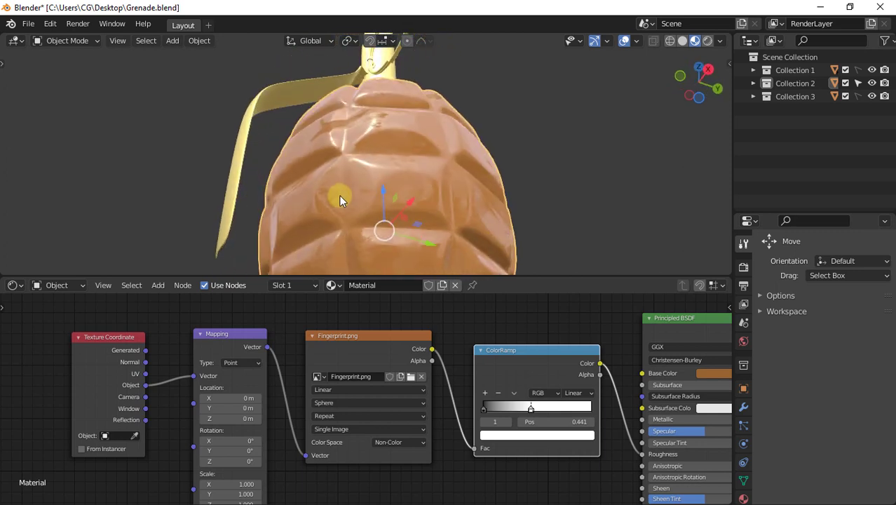
Add a second, empty Image Texture node below Fingerprint.png and browse for its image file
{"action": "middle_click_drag", "start_coordinate": [453, 403], "coordinate": [391, 362]}
{"action": "left_click", "coordinate": [157, 285]}
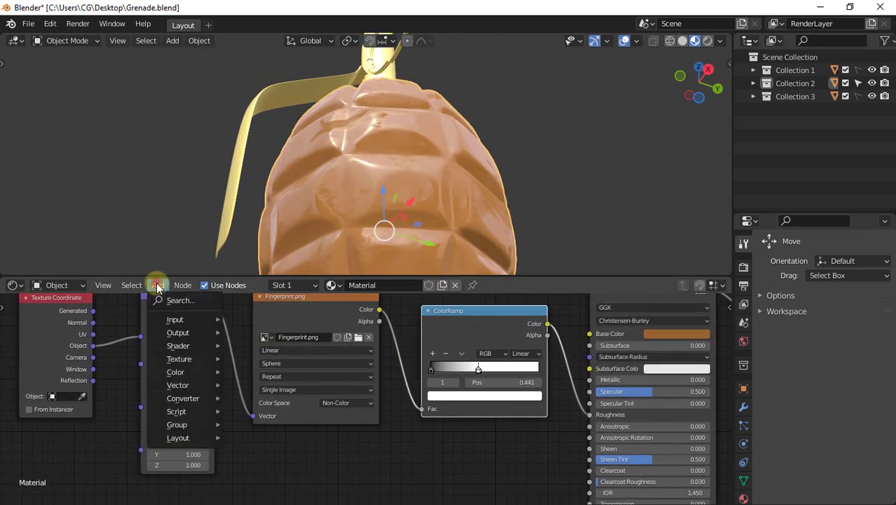
{"action": "left_click", "coordinate": [172, 297]}
{"action": "type", "text": "im"}
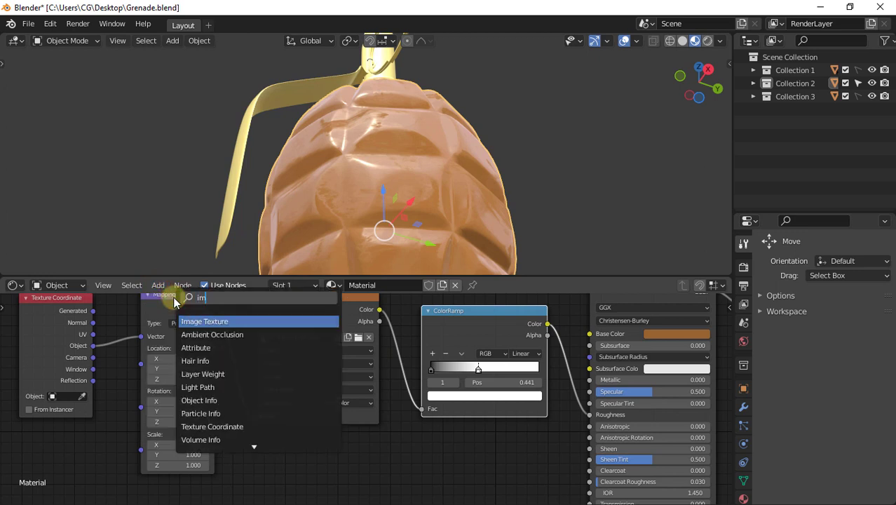
{"action": "type", "text": "age"}
{"action": "left_click", "coordinate": [226, 320]}
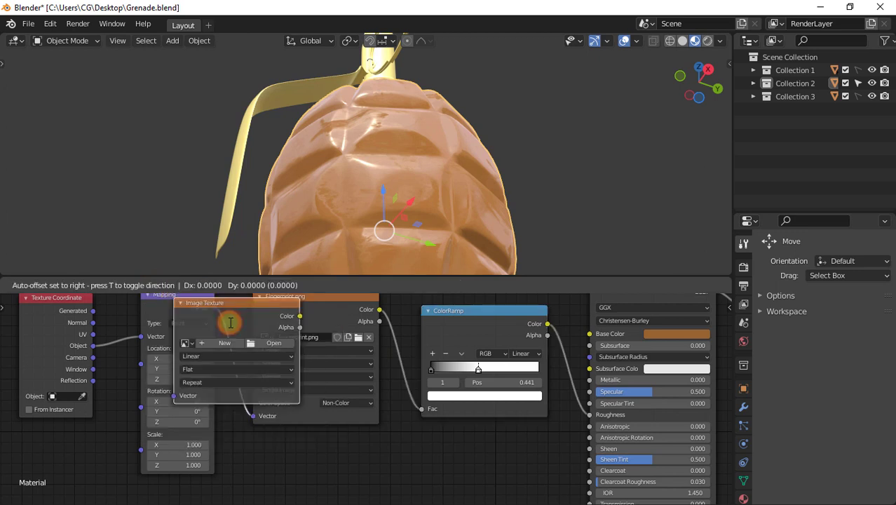
{"action": "left_click", "coordinate": [327, 481]}
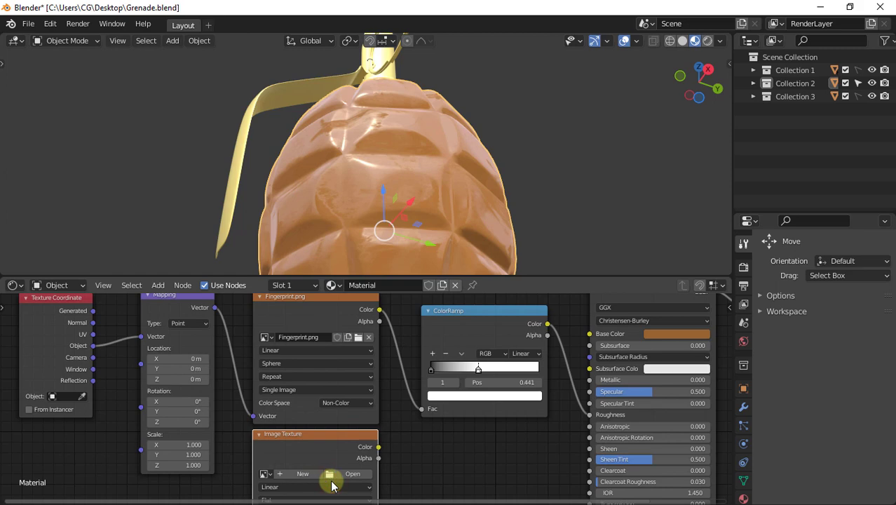
{"action": "left_click", "coordinate": [350, 474]}
Preview Scratche_Normal.png in Windows Photos, zooming in on the scratches, then close Photos
{"action": "left_click", "coordinate": [451, 157]}
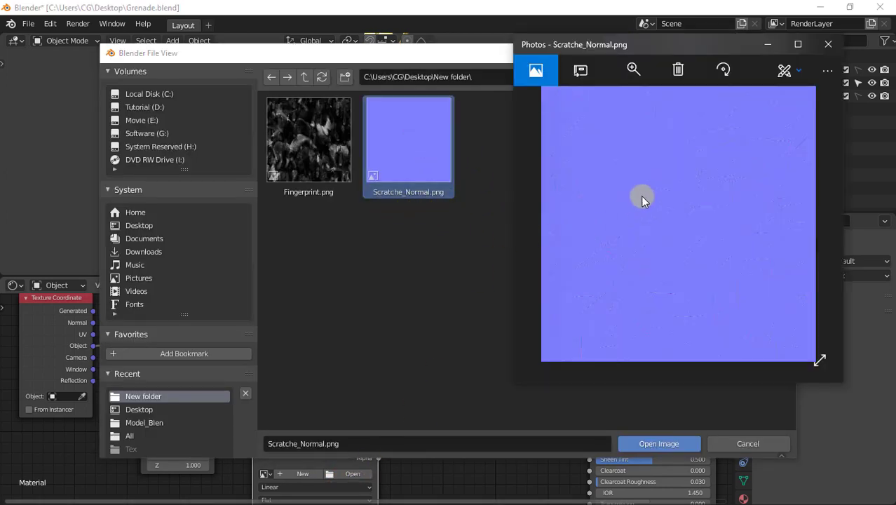
{"action": "left_click", "coordinate": [633, 68]}
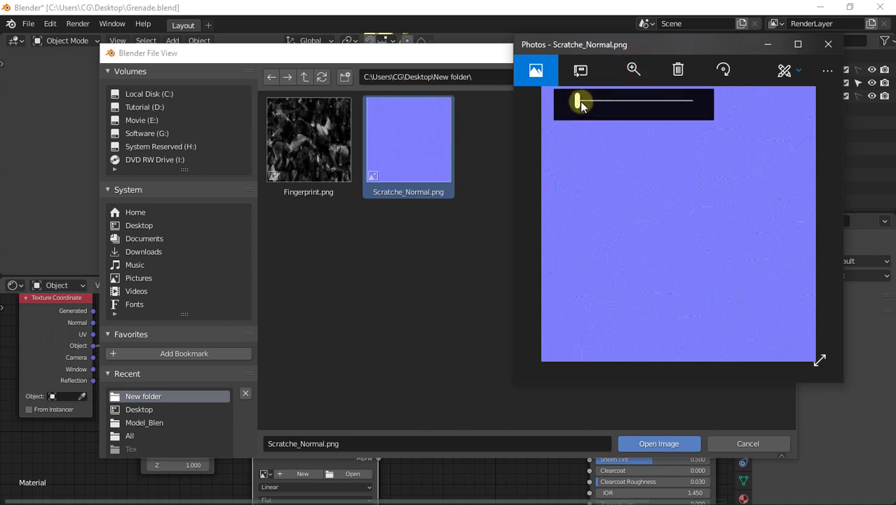
{"action": "left_click_drag", "start_coordinate": [579, 102], "coordinate": [592, 102]}
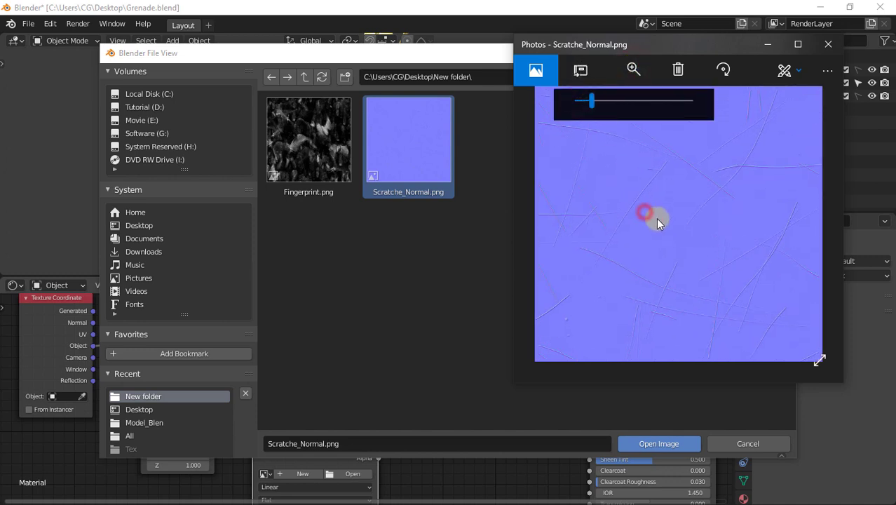
{"action": "mouse_move", "coordinate": [656, 218]}
{"action": "left_mouse_down"}
{"action": "mouse_move", "coordinate": [716, 274]}
{"action": "mouse_move", "coordinate": [679, 286]}
{"action": "mouse_move", "coordinate": [705, 213]}
{"action": "mouse_move", "coordinate": [680, 233]}
{"action": "left_mouse_up"}
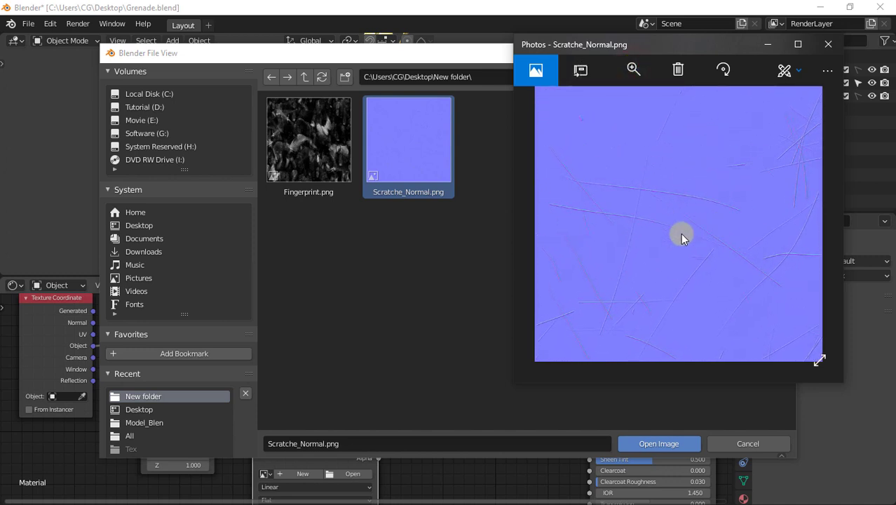
{"action": "left_click", "coordinate": [829, 44]}
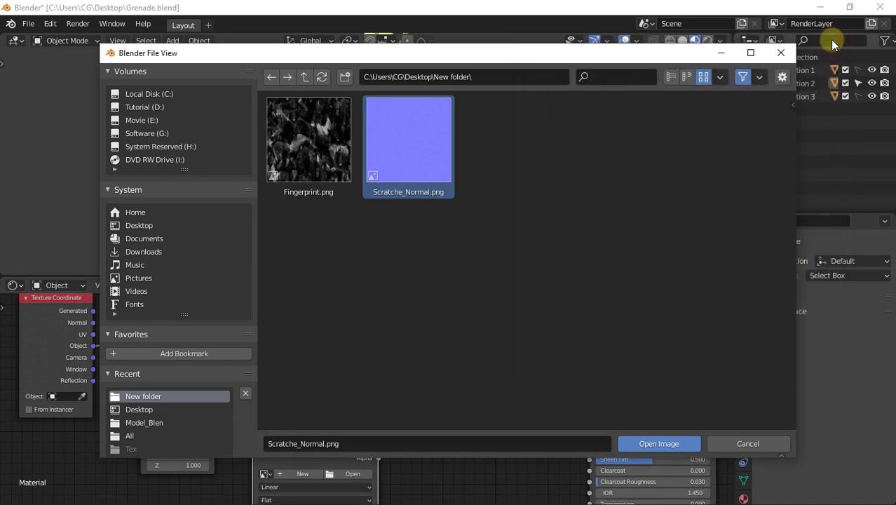
Load Scratche_Normal.png, feed its Vector from Mapping, and plug its Color into the Normal input
{"action": "left_click", "coordinate": [663, 442]}
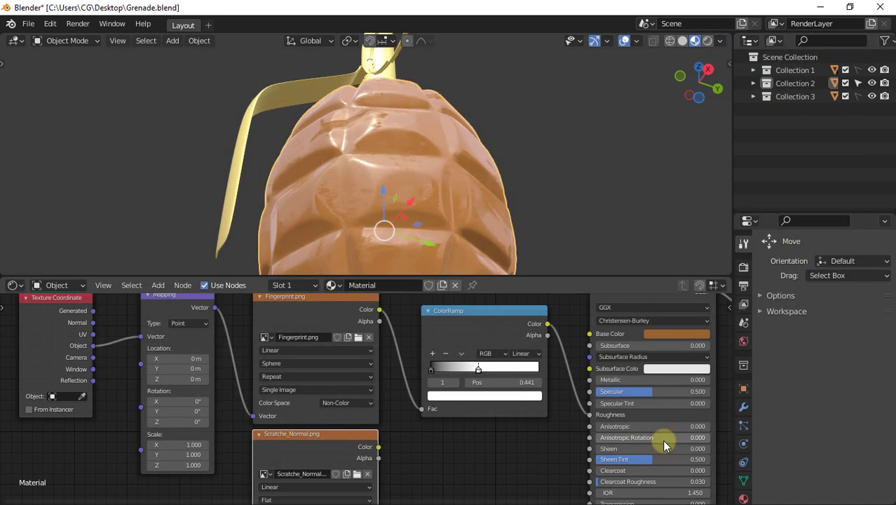
{"action": "scroll", "coordinate": [401, 379], "scroll_direction": "down", "scroll_amount": 1}
{"action": "scroll", "coordinate": [401, 382], "scroll_direction": "down", "scroll_amount": 1}
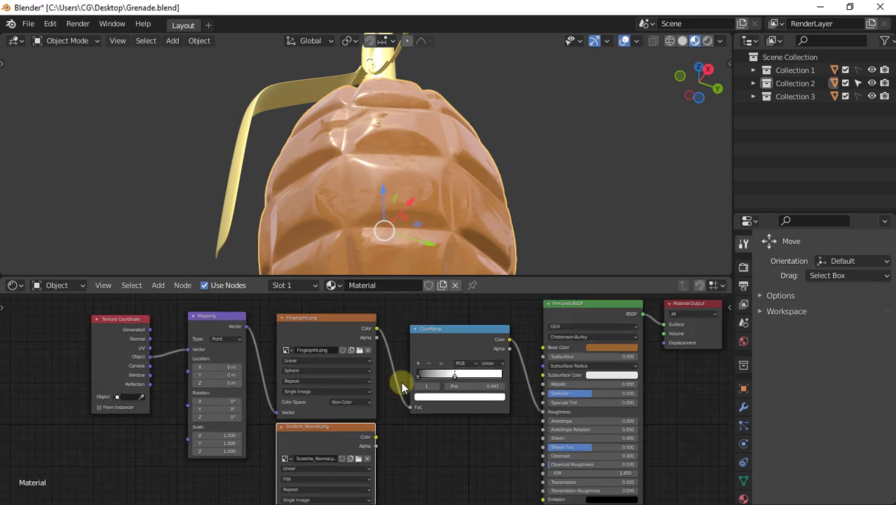
{"action": "middle_click_drag", "start_coordinate": [401, 381], "coordinate": [414, 349]}
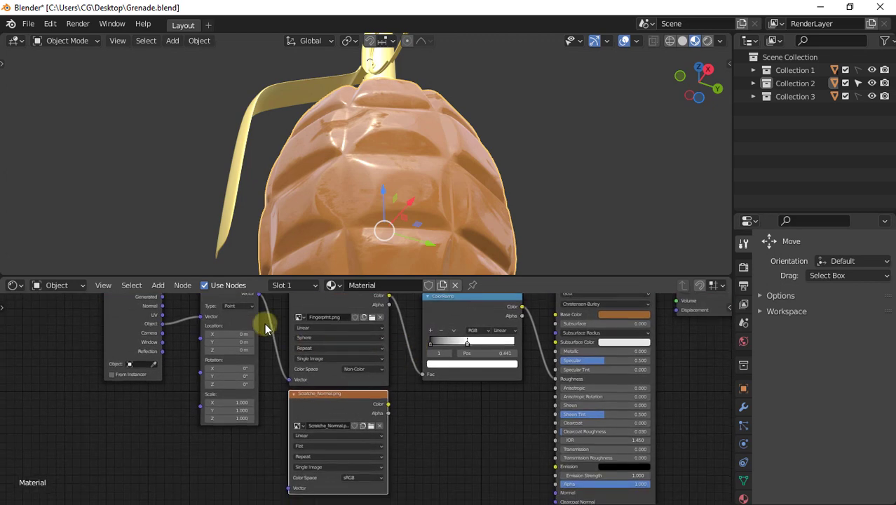
{"action": "left_click_drag", "start_coordinate": [259, 297], "coordinate": [288, 487]}
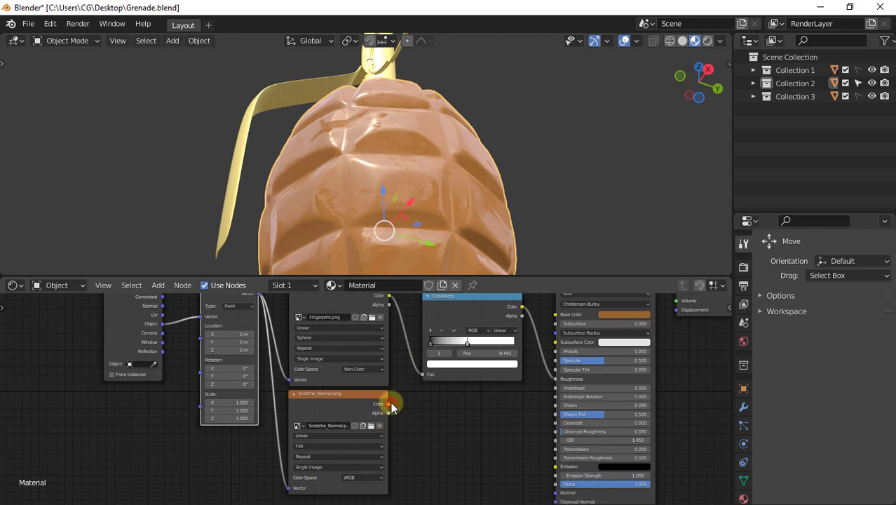
{"action": "left_click_drag", "start_coordinate": [388, 404], "coordinate": [555, 492]}
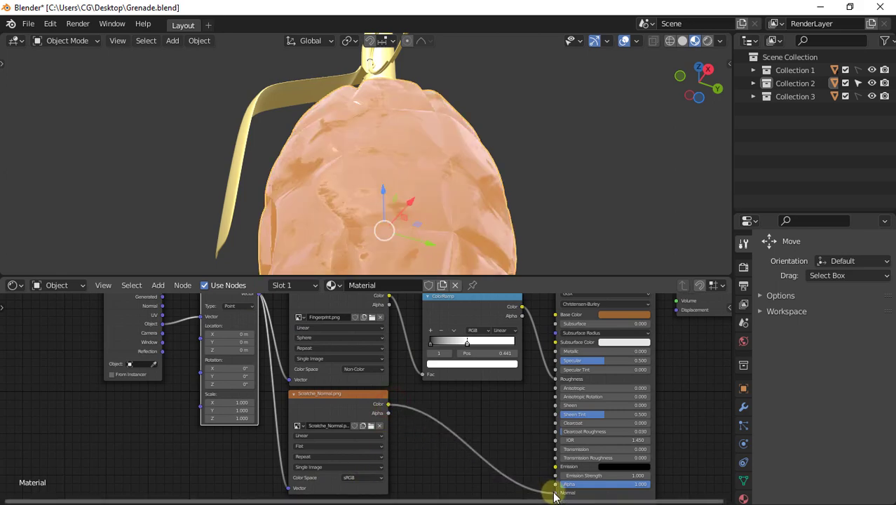
Insert a Normal Map node on the link from Scratche_Normal.png Color to the Principled BSDF Normal
{"action": "left_click", "coordinate": [157, 285]}
{"action": "left_click", "coordinate": [179, 301]}
{"action": "type", "text": "n"}
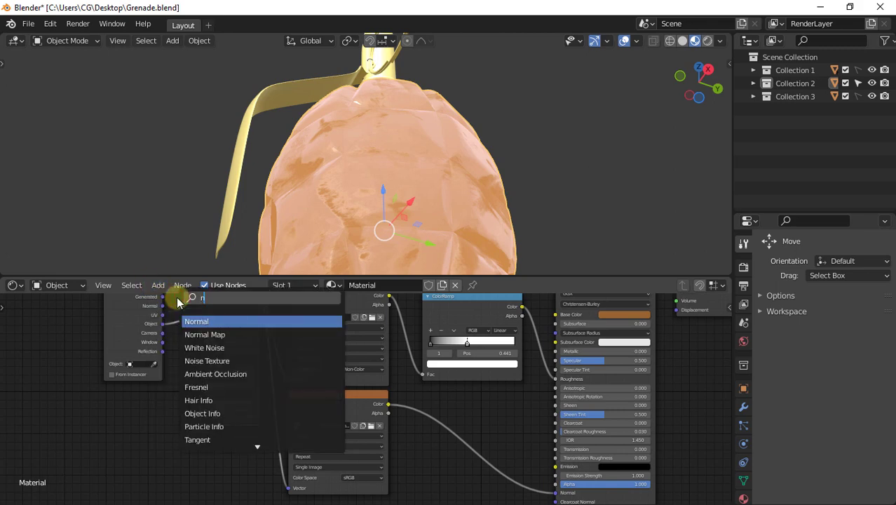
{"action": "type", "text": "orm"}
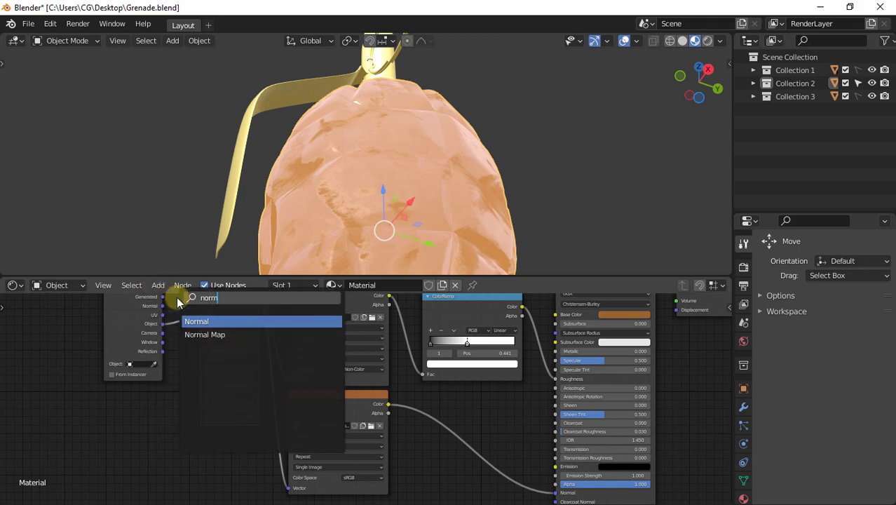
{"action": "left_click", "coordinate": [230, 335]}
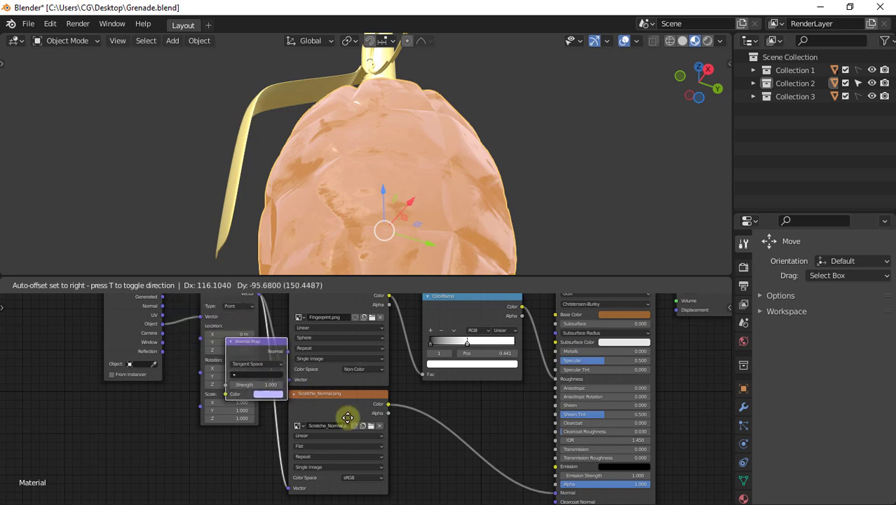
{"action": "left_click", "coordinate": [601, 488]}
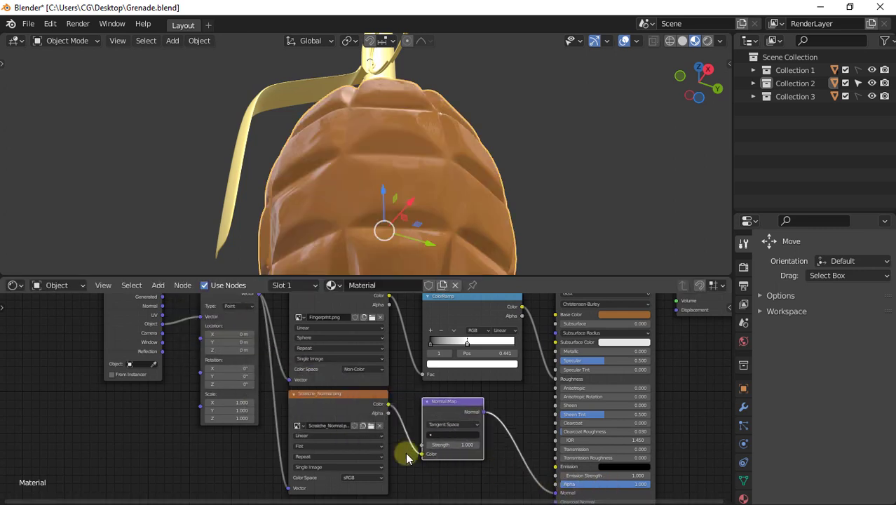
Give Scratche_Normal.png Sphere projection and Non-Color color space, then check the scratches on the grenade
{"action": "left_click", "coordinate": [370, 446]}
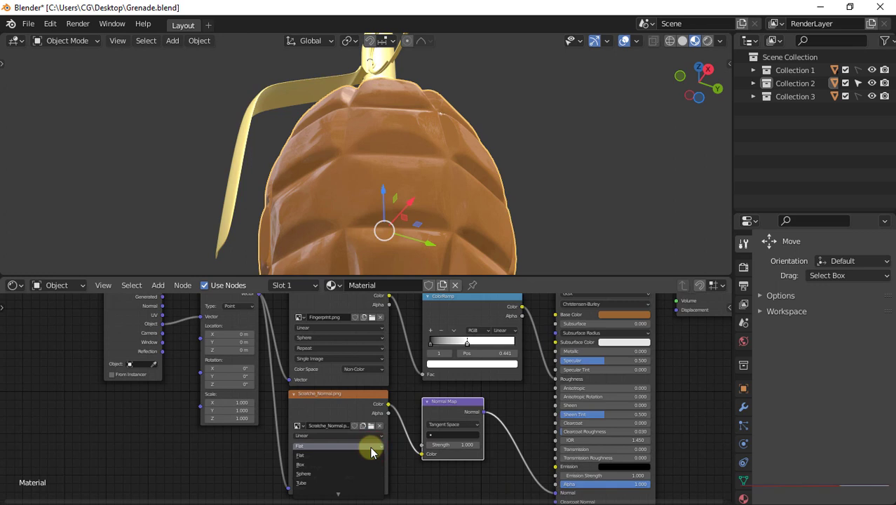
{"action": "left_click", "coordinate": [335, 473]}
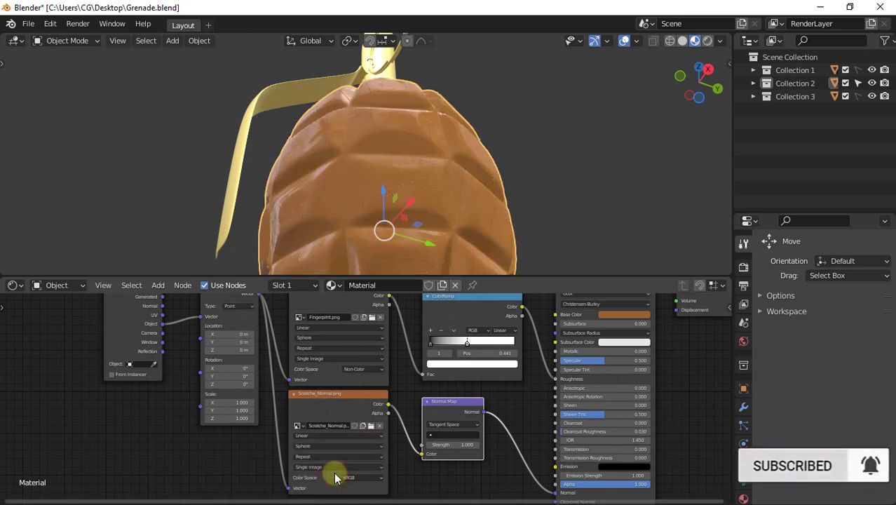
{"action": "left_click", "coordinate": [366, 478]}
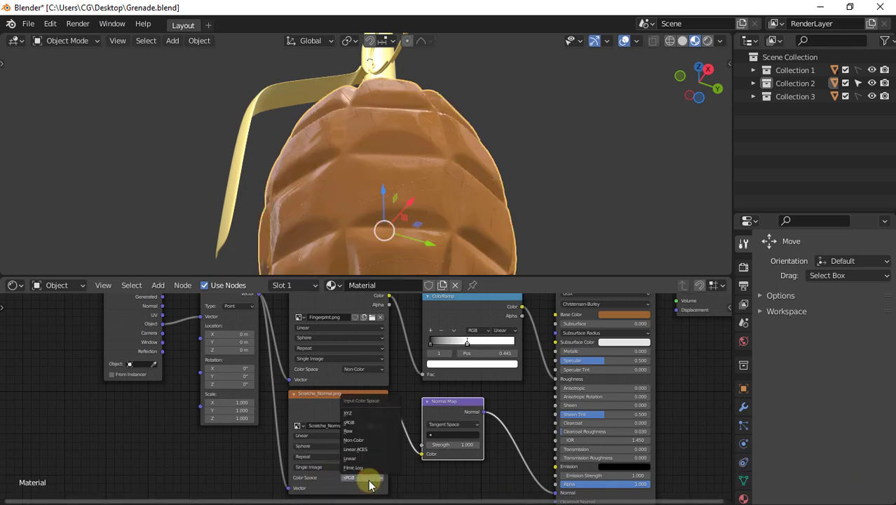
{"action": "left_click", "coordinate": [367, 440]}
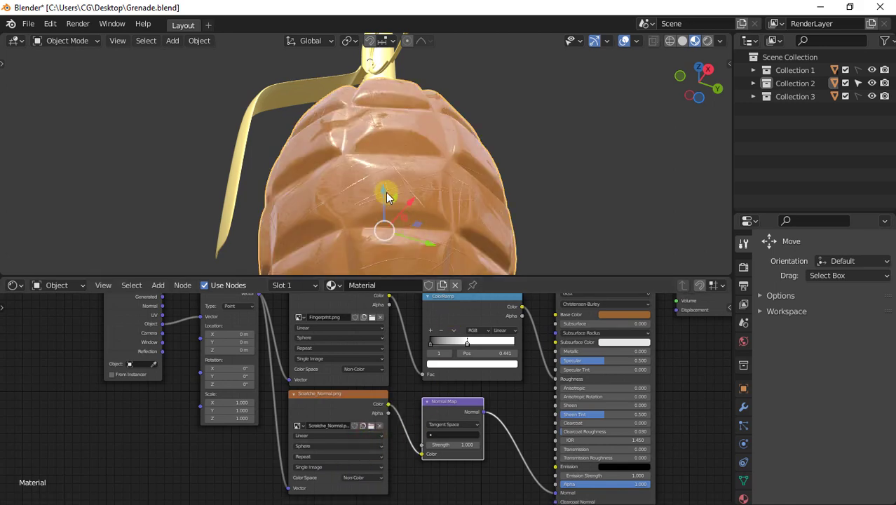
{"action": "mouse_move", "coordinate": [414, 207]}
{"action": "middle_mouse_down"}
{"action": "mouse_move", "coordinate": [490, 221]}
{"action": "mouse_move", "coordinate": [508, 186]}
{"action": "mouse_move", "coordinate": [390, 224]}
{"action": "mouse_move", "coordinate": [421, 219]}
{"action": "middle_mouse_up"}
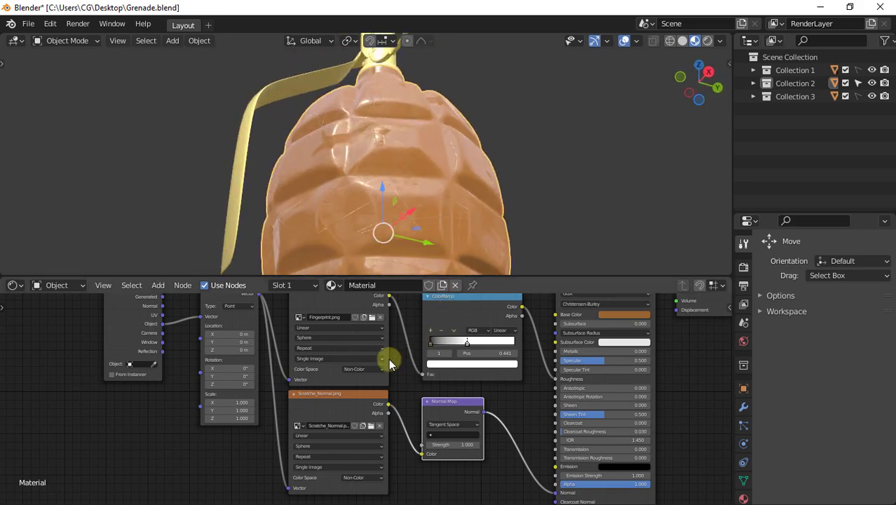
{"action": "middle_click_drag", "start_coordinate": [387, 366], "coordinate": [389, 394]}
{"action": "left_click", "coordinate": [349, 419]}
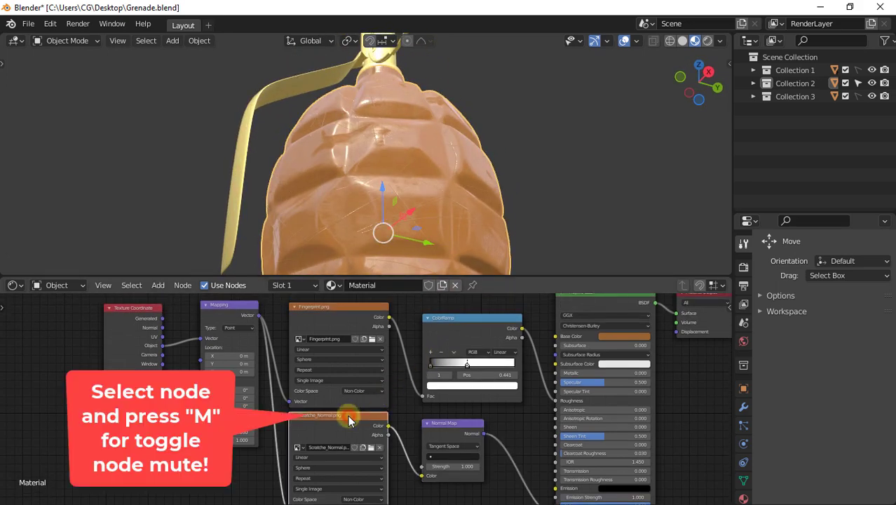
{"action": "key", "text": "m"}
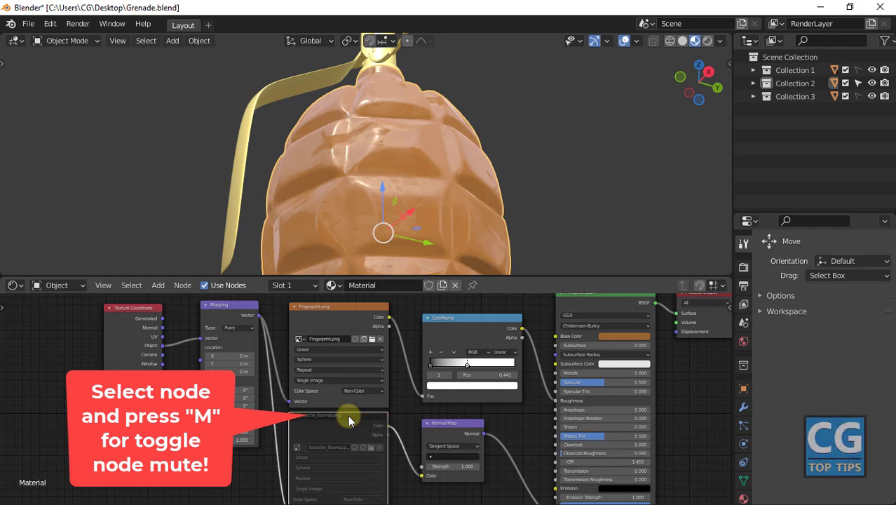
{"action": "key", "text": "m"}
{"action": "left_click", "coordinate": [351, 309]}
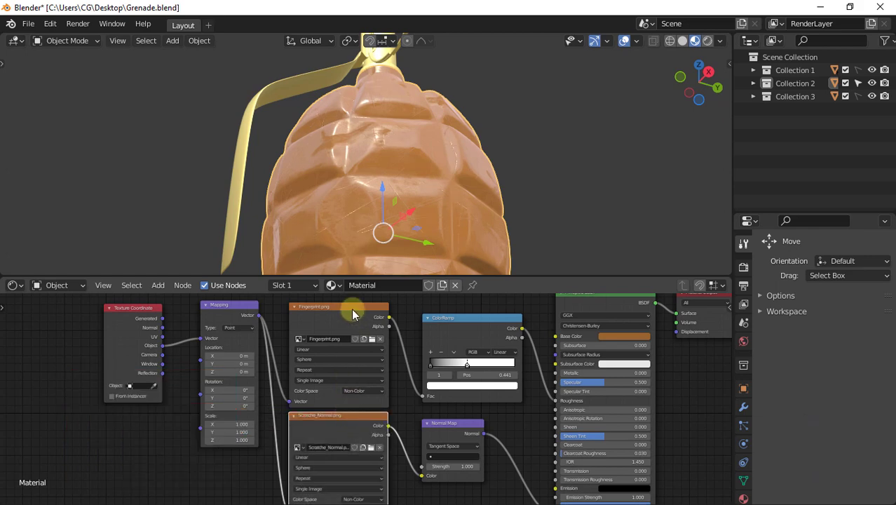
{"action": "key", "text": "m"}
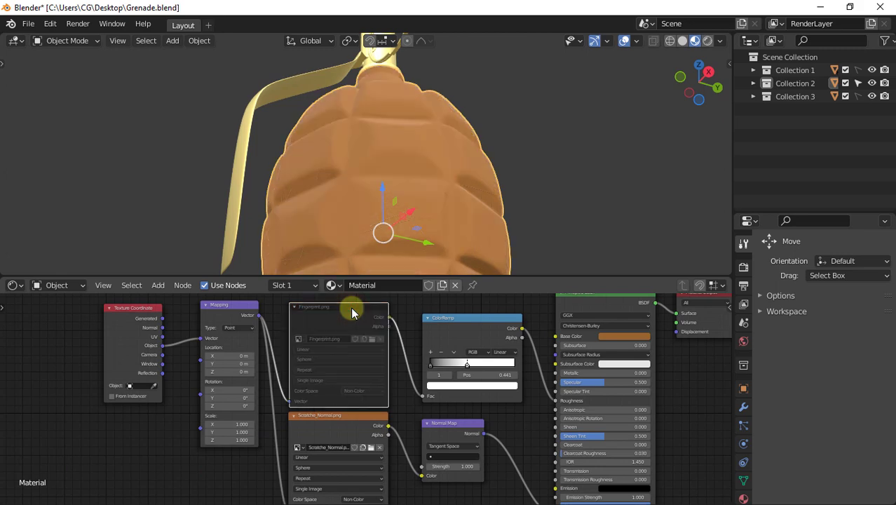
{"action": "key", "text": "m"}
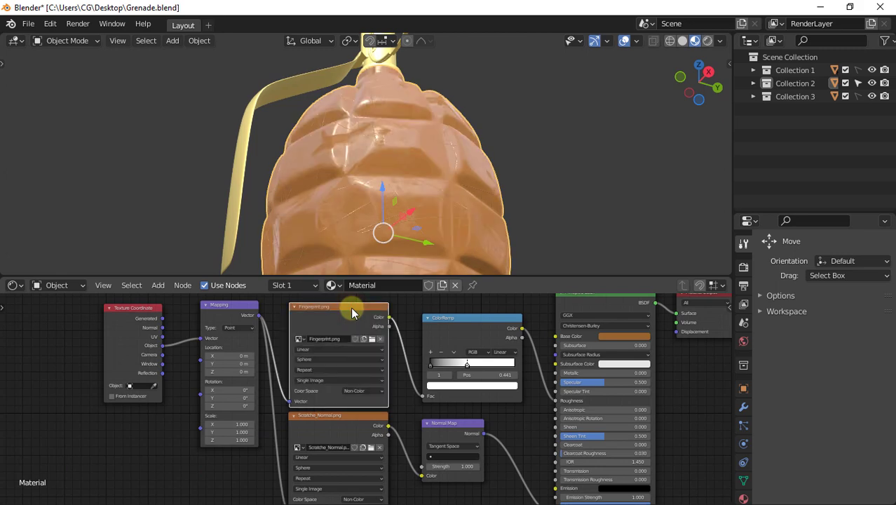
{"action": "key", "text": "m"}
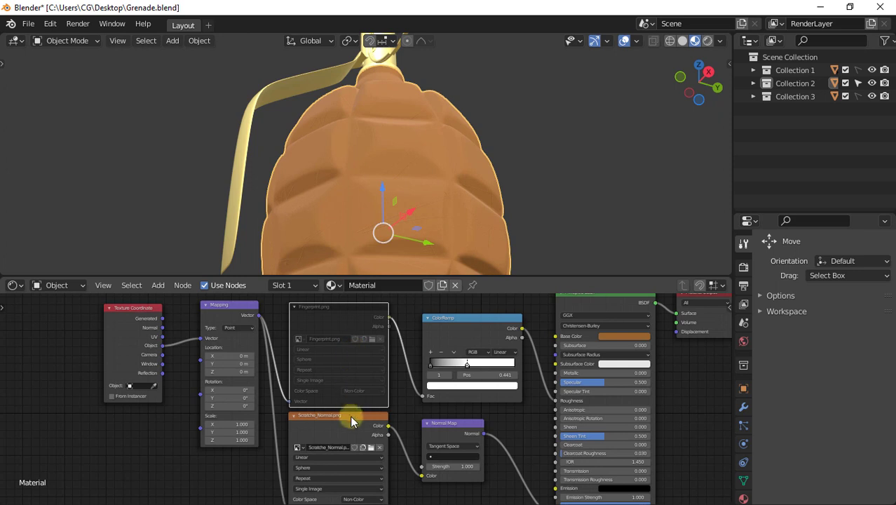
{"action": "left_click", "coordinate": [350, 418]}
{"action": "key", "text": "m"}
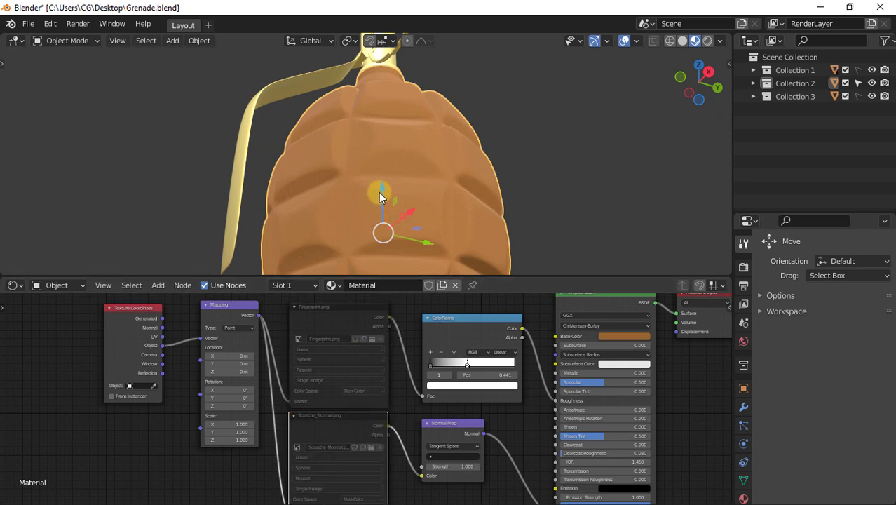
{"action": "middle_click_drag", "start_coordinate": [379, 192], "coordinate": [348, 222]}
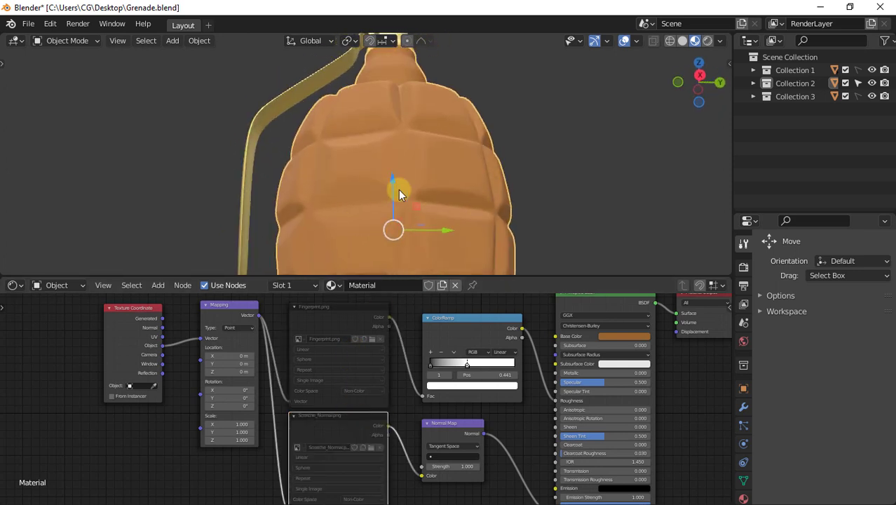
{"action": "left_click", "coordinate": [349, 307]}
{"action": "key", "text": "m"}
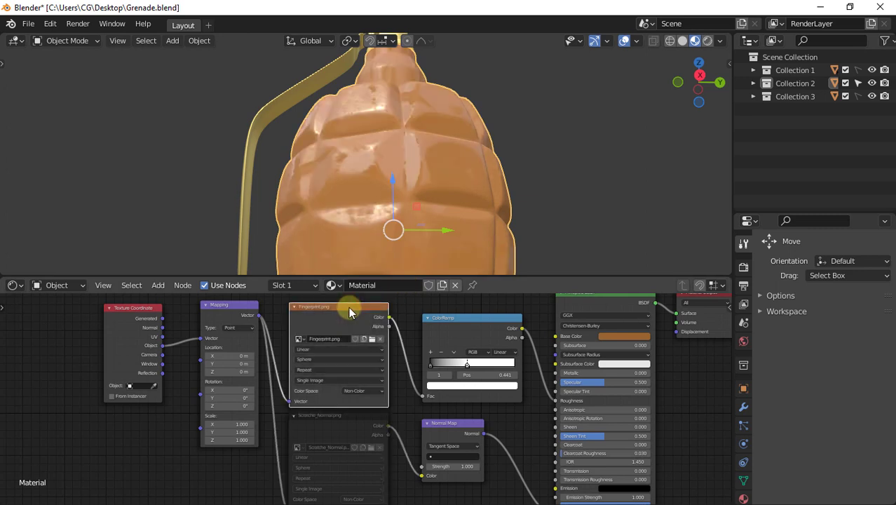
{"action": "left_click", "coordinate": [352, 419]}
{"action": "key", "text": "m"}
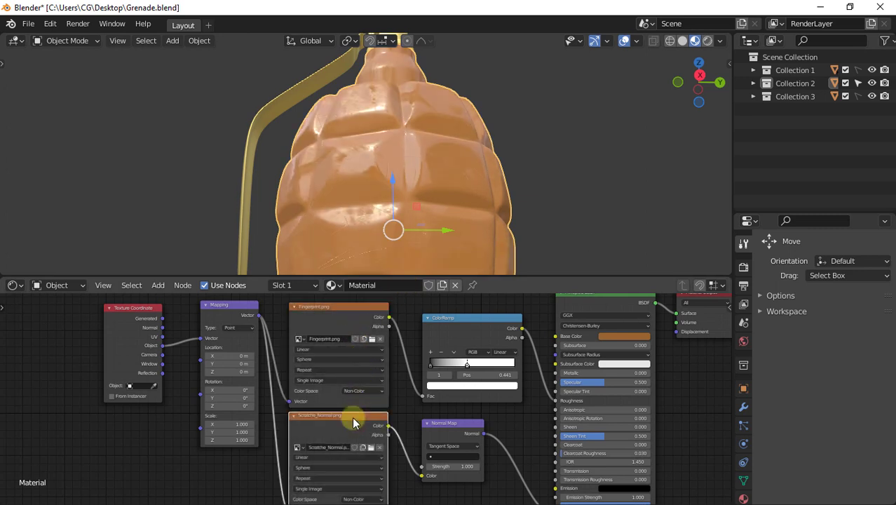